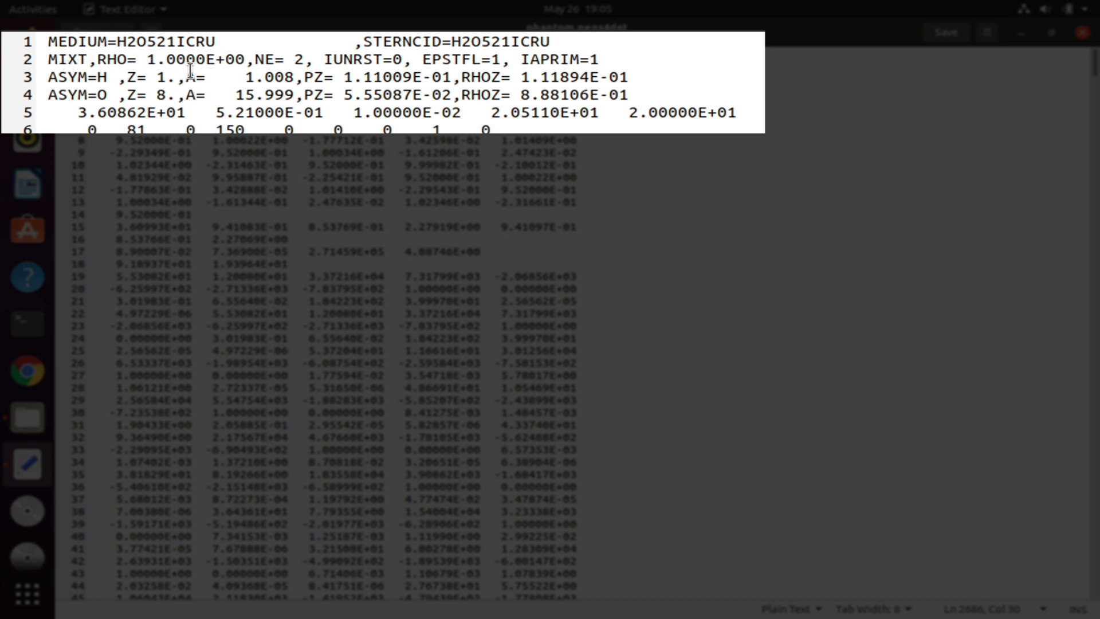
Step: Highlight the water density 1.0000E+00, then scroll down to the AIR700ICRU medium at line 1342
{"action": "left_click_drag", "start_coordinate": [148, 59], "coordinate": [245, 58]}
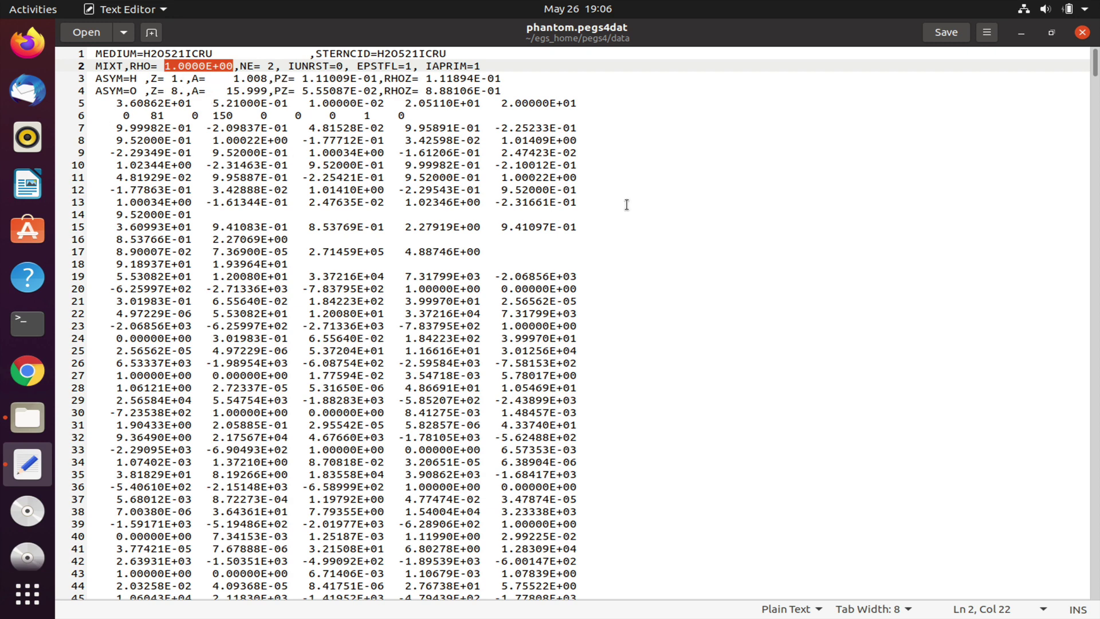
{"action": "scroll", "coordinate": [609, 211], "scroll_direction": "down", "scroll_amount": 20}
{"action": "scroll", "coordinate": [625, 205], "scroll_direction": "down", "scroll_amount": 20}
{"action": "scroll", "coordinate": [624, 205], "scroll_direction": "down", "scroll_amount": 20}
{"action": "scroll", "coordinate": [624, 205], "scroll_direction": "down", "scroll_amount": 20}
{"action": "scroll", "coordinate": [624, 205], "scroll_direction": "down", "scroll_amount": 5}
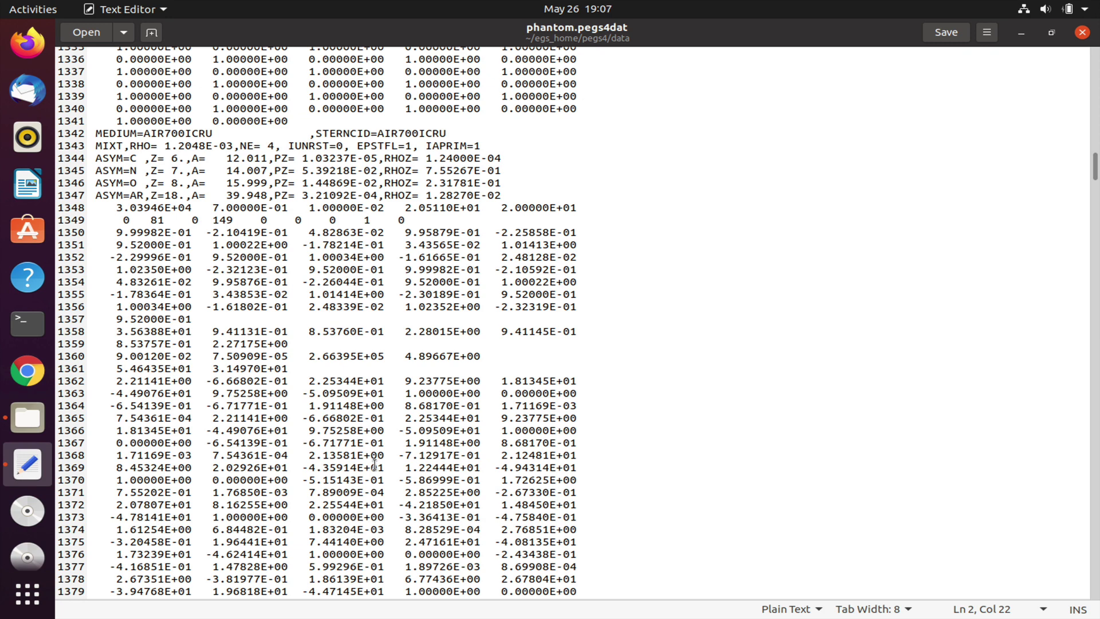
Step: Close phantom.pegs4dat and the file browser, and open a new Terminal window
{"action": "left_click", "coordinate": [1082, 33]}
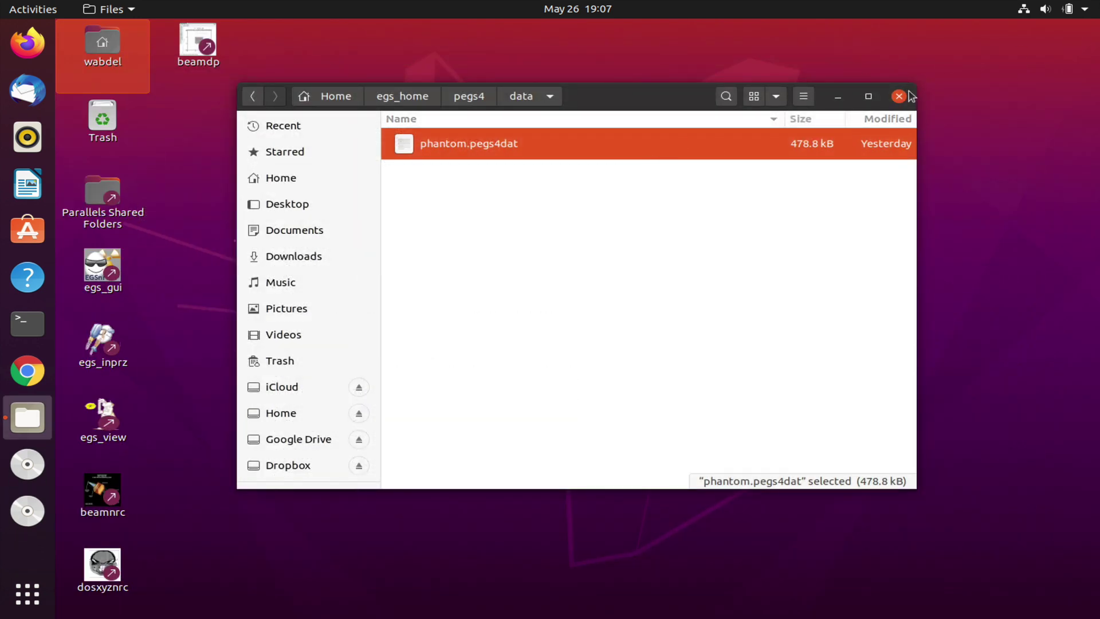
{"action": "left_click", "coordinate": [899, 96]}
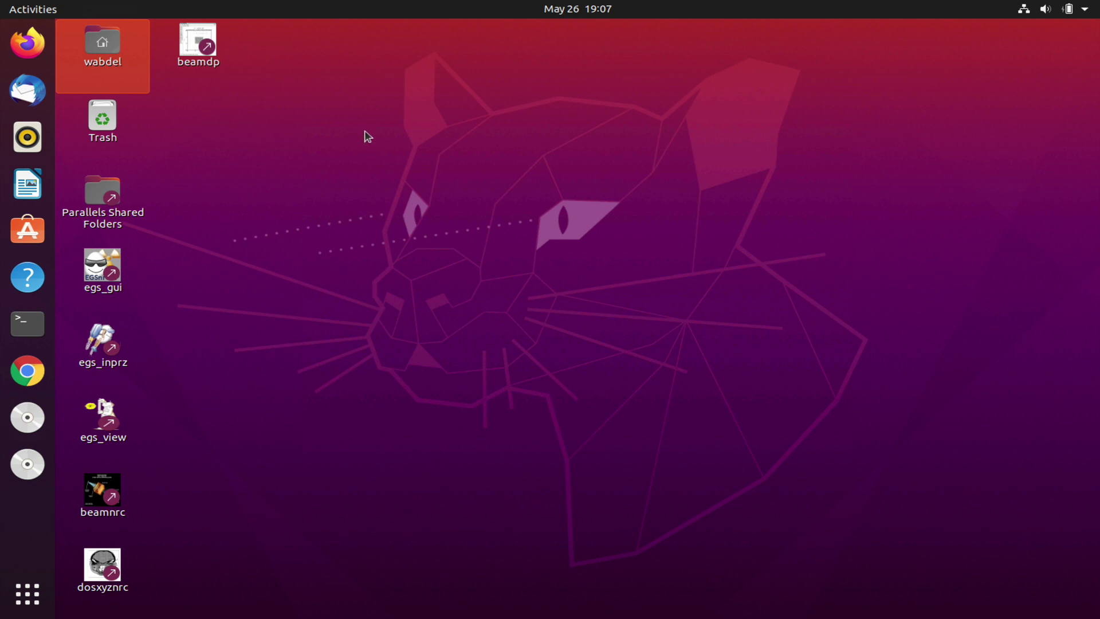
{"action": "left_click", "coordinate": [28, 324]}
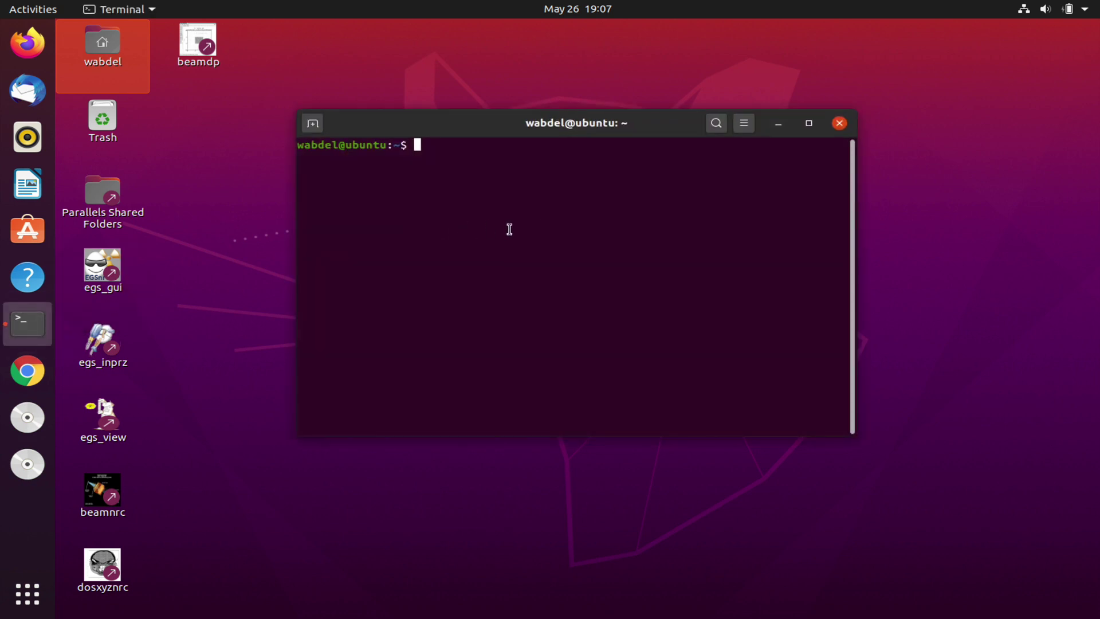
Step: Change into ~/egs_home/examin and build the examin code with make
{"action": "type", "text": "cd eg"}
{"action": "key", "text": "Tab"}
{"action": "key", "text": "Return"}
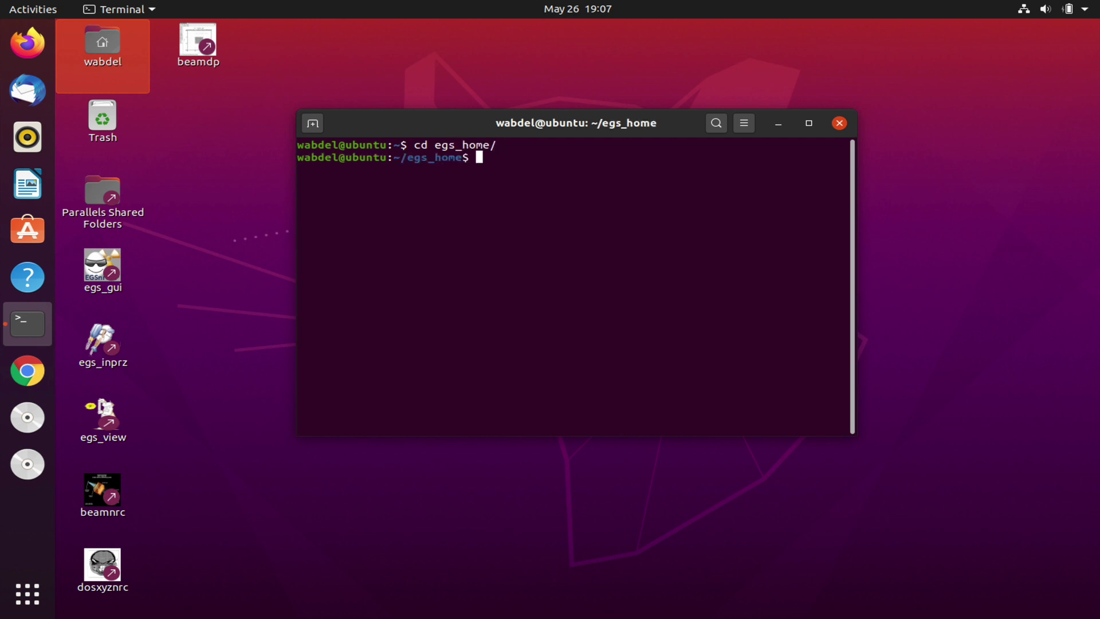
{"action": "type", "text": "cd exa"}
{"action": "key", "text": "Tab"}
{"action": "key", "text": "Return"}
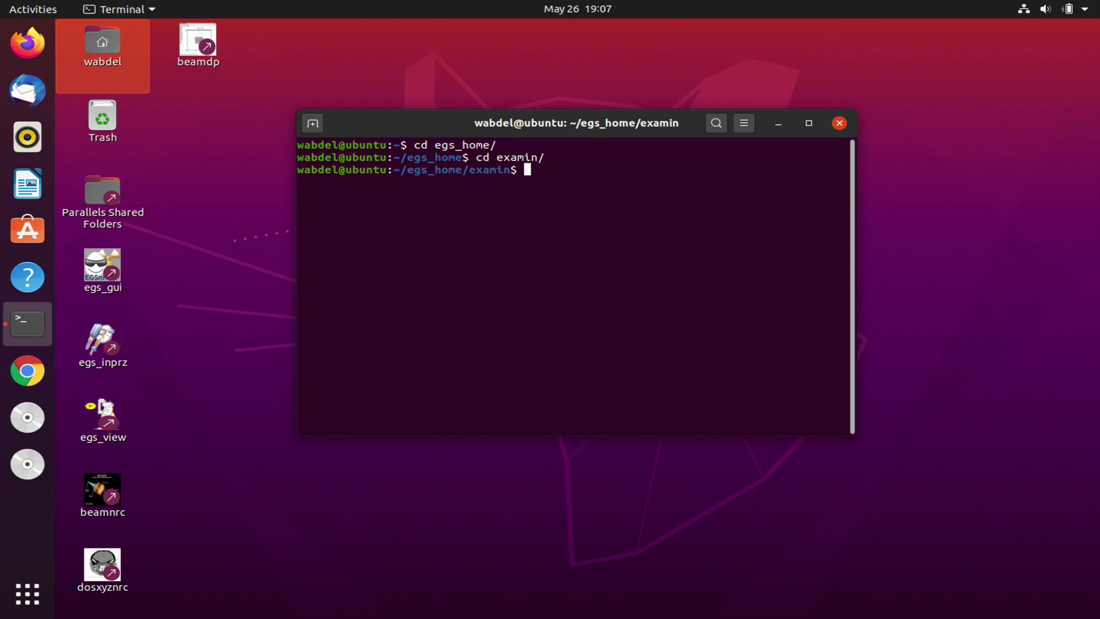
{"action": "type", "text": "make"}
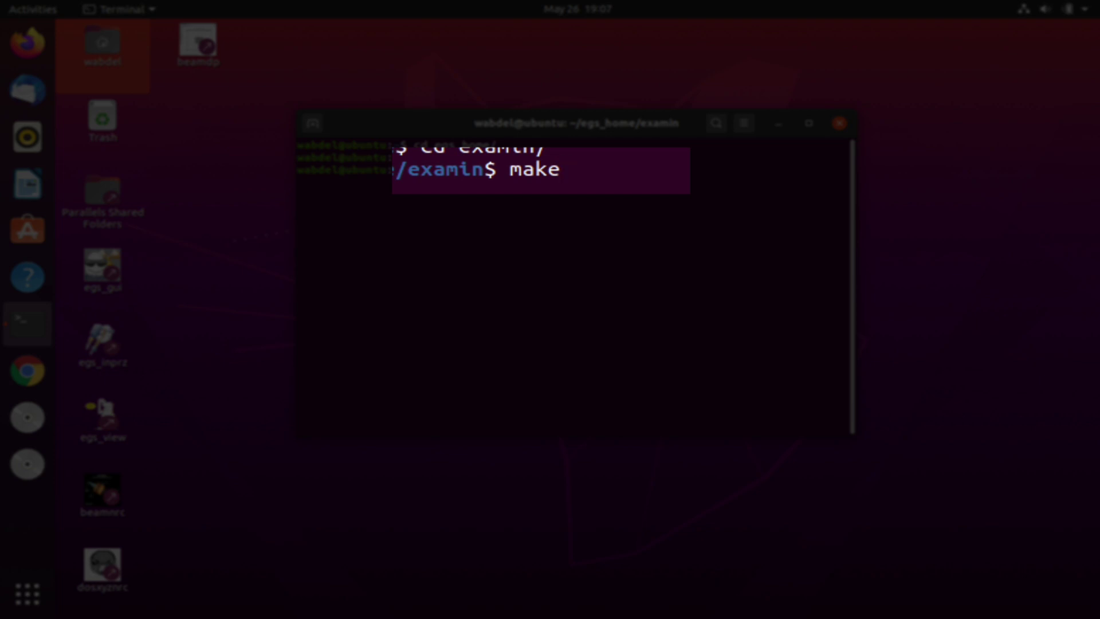
{"action": "key", "text": "Return"}
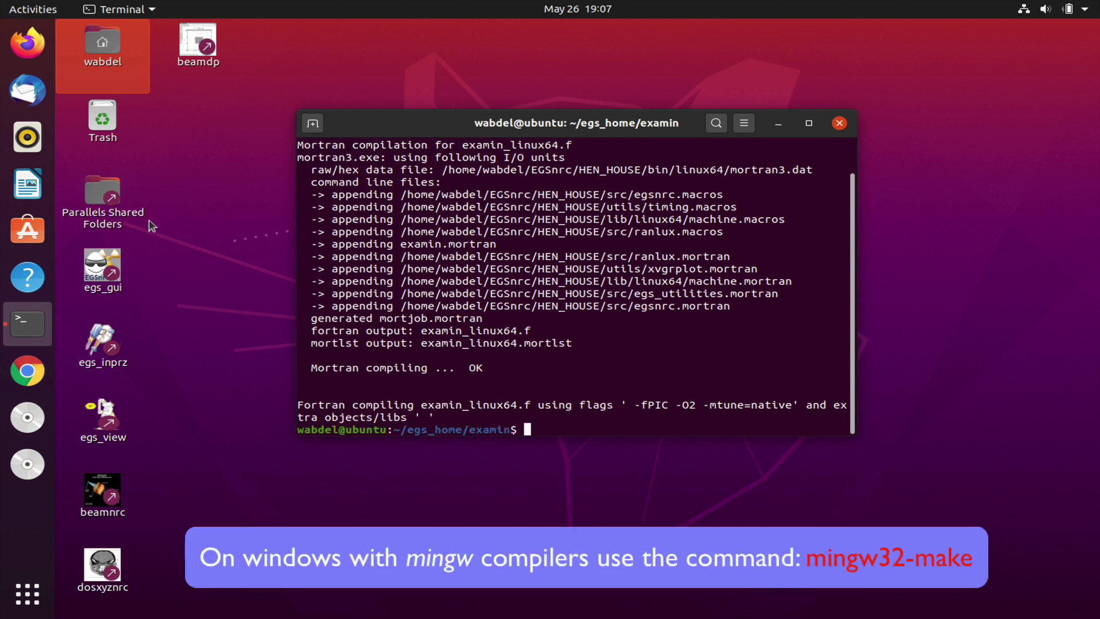
Step: Launch egs_gui from the desktop and pick examin in the User code list
{"action": "left_click", "coordinate": [108, 273]}
{"action": "double_click", "coordinate": [109, 273]}
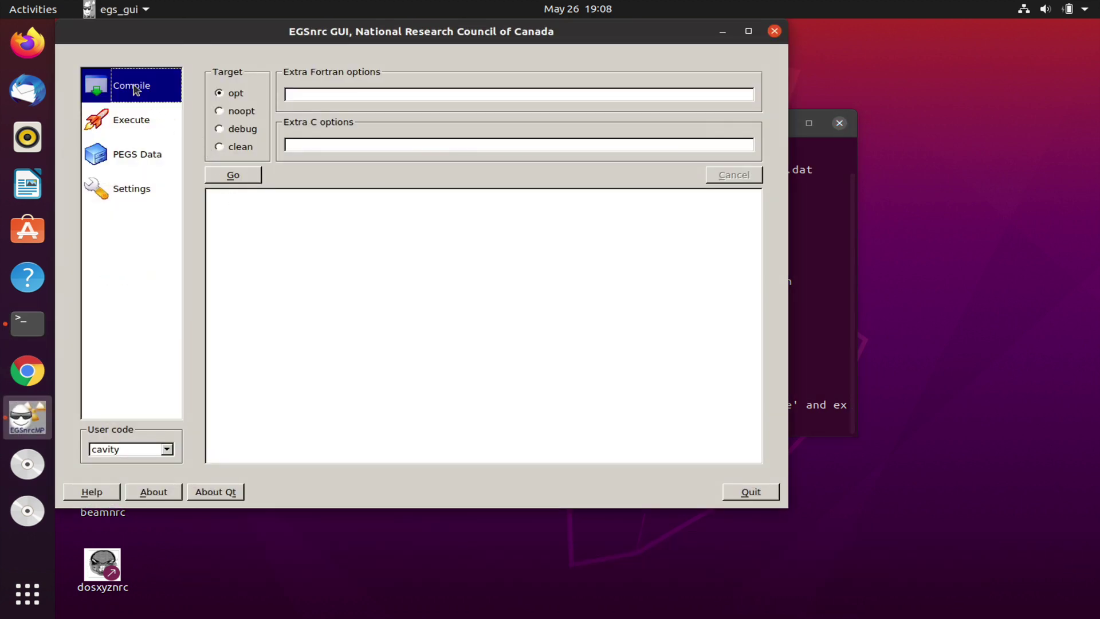
{"action": "left_click", "coordinate": [167, 449]}
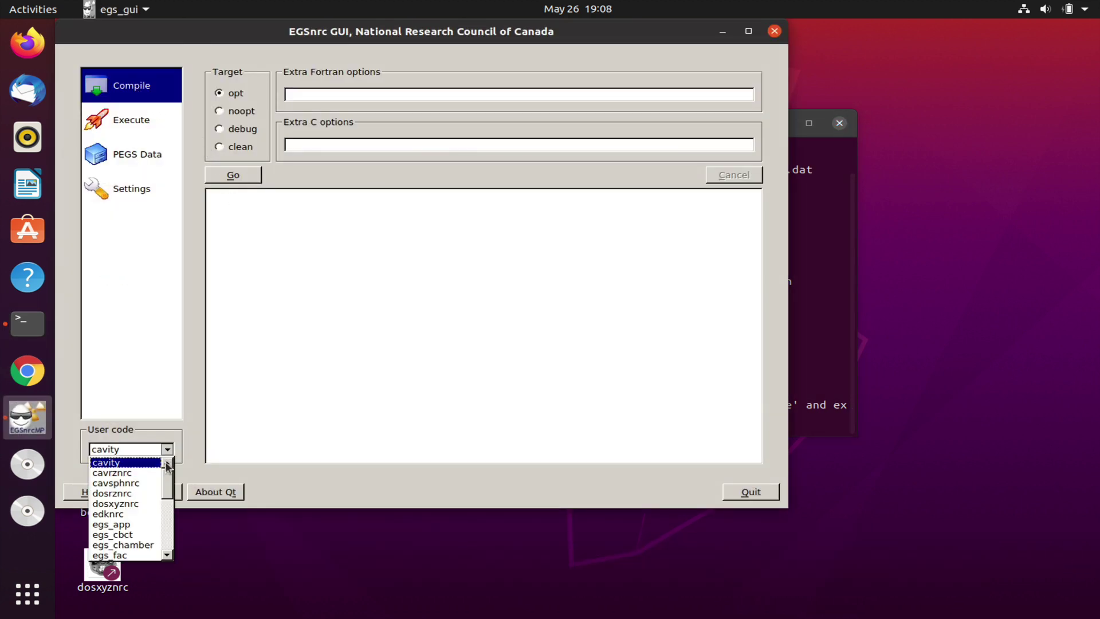
{"action": "scroll", "coordinate": [164, 506], "scroll_direction": "down", "scroll_amount": 2}
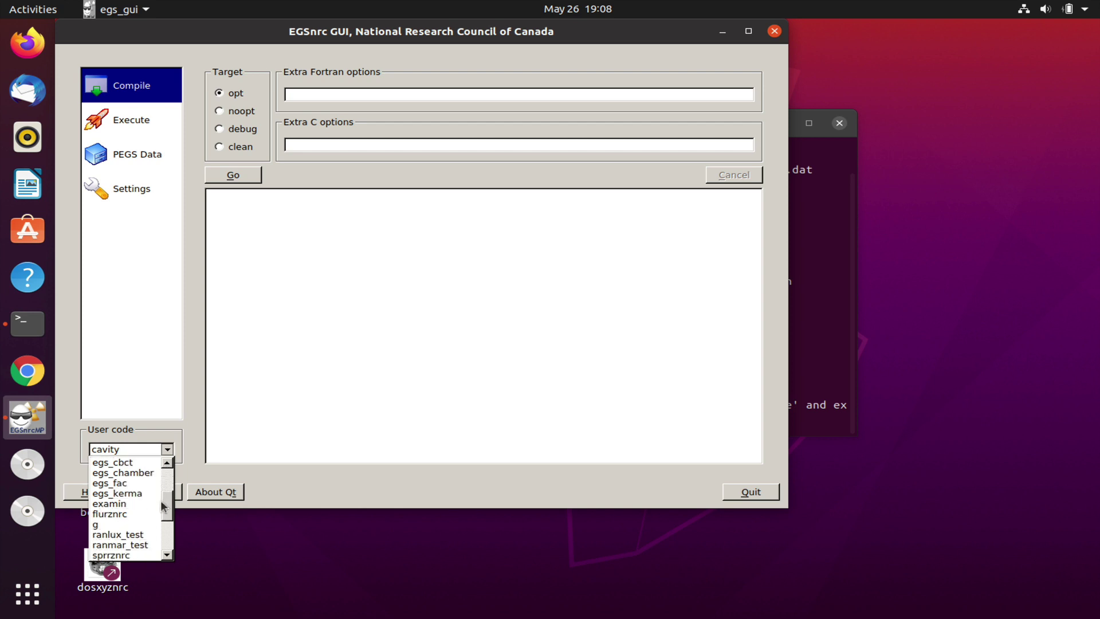
{"action": "left_click", "coordinate": [119, 505]}
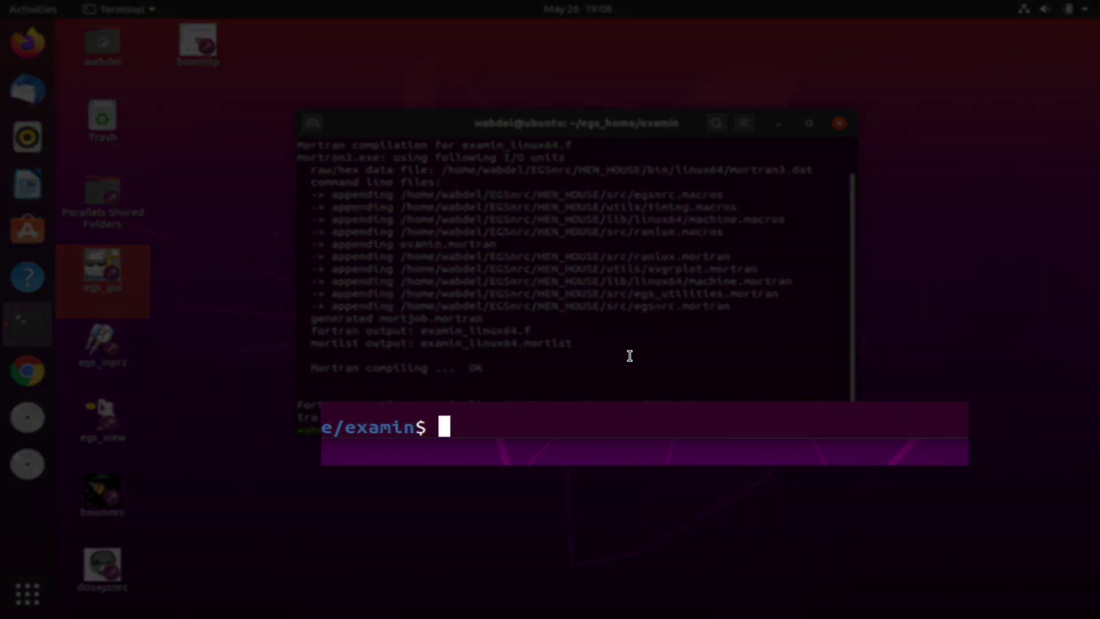
Step: Run 'examin -p phantom -o H2O521ICRU' to list the available media
{"action": "type", "text": "examin "}
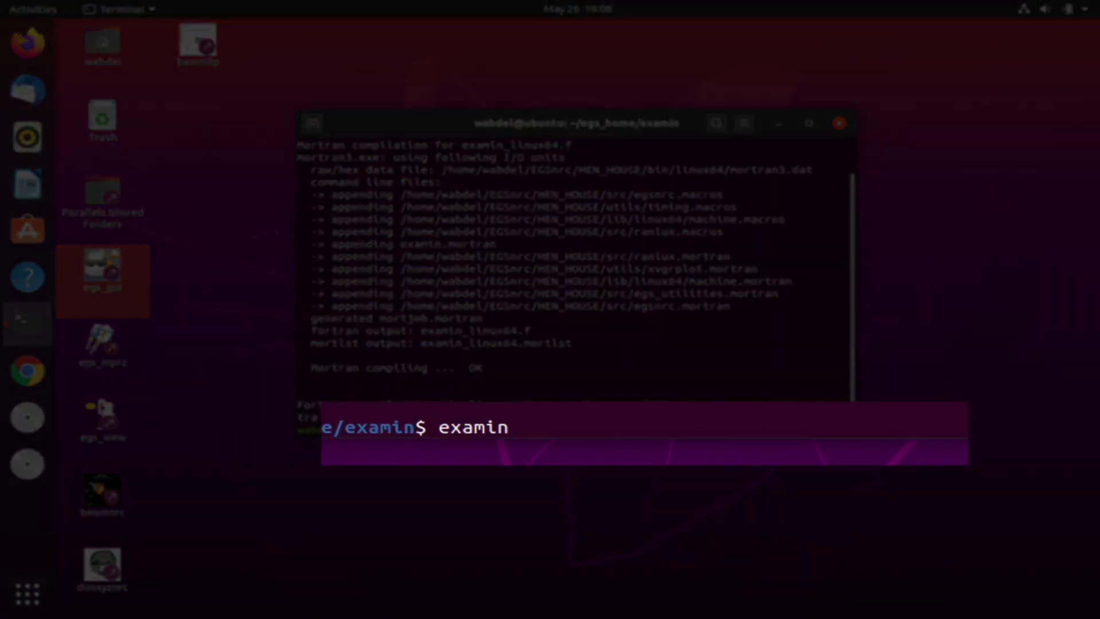
{"action": "type", "text": "-p phantom"}
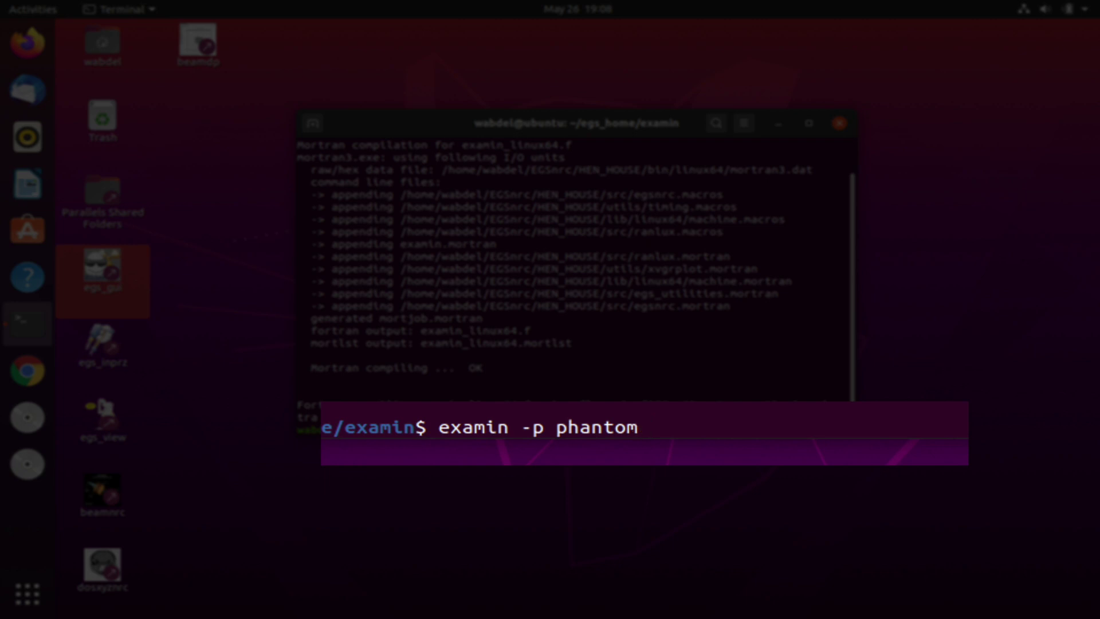
{"action": "type", "text": "-o"}
{"action": "type", "text": "521"}
{"action": "key", "text": "BackSpace"}
{"action": "key", "text": "BackSpace"}
{"action": "key", "text": "BackSpace"}
{"action": "type", "text": "H2"}
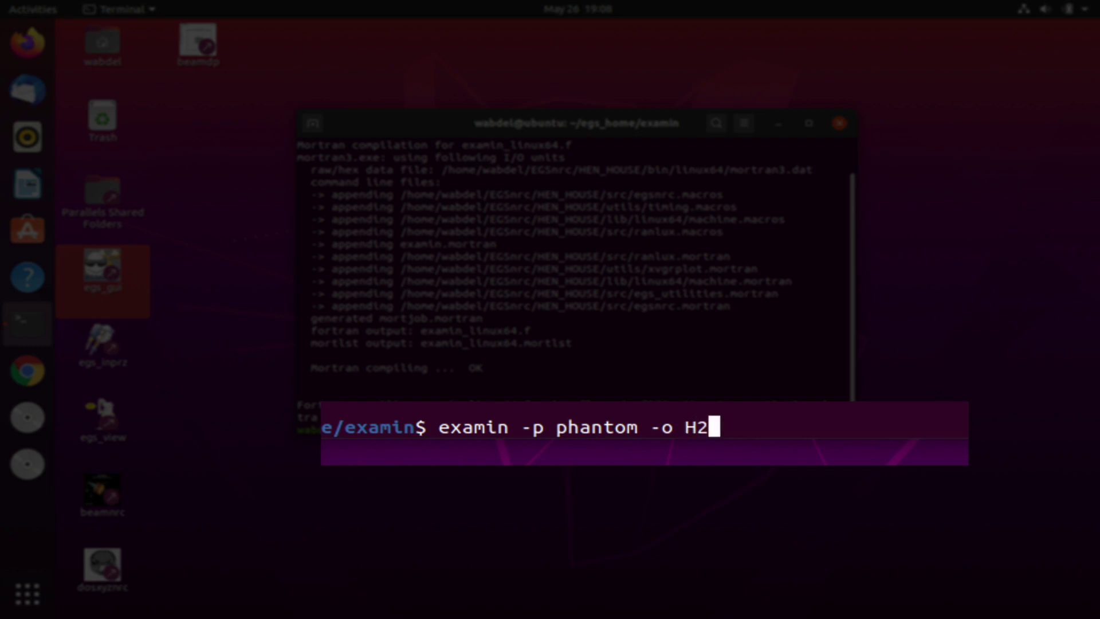
{"action": "type", "text": "O521ICRU"}
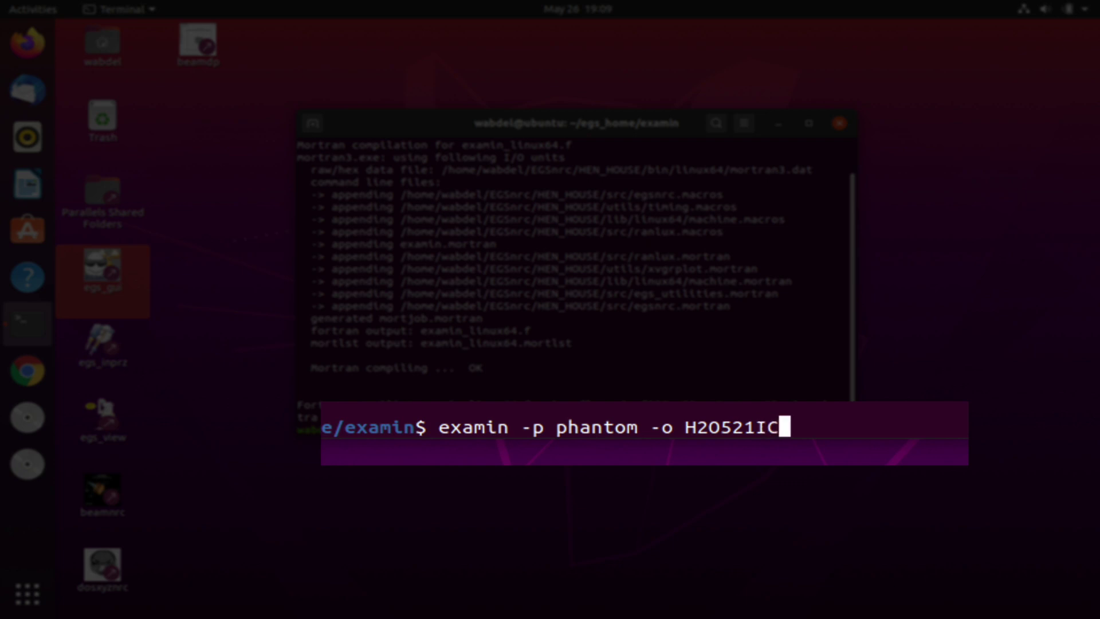
{"action": "key", "text": "Return"}
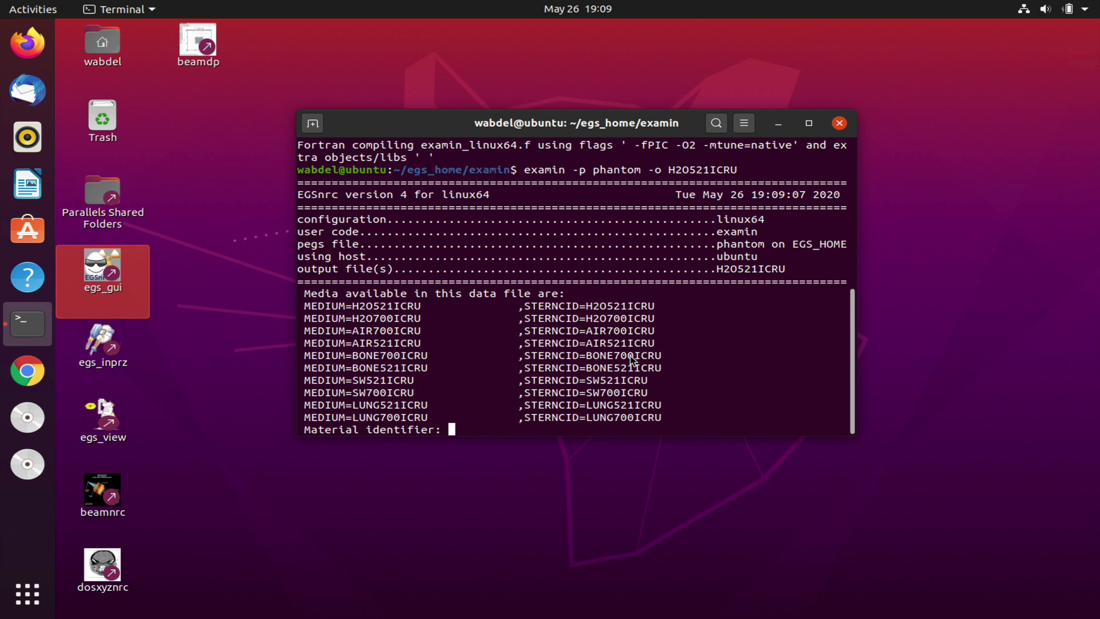
Step: Enter H2O521ICRU at the Material identifier prompt
{"action": "type", "text": "H"}
{"action": "key", "text": "BackSpace"}
{"action": "type", "text": "H2O521ICRU"}
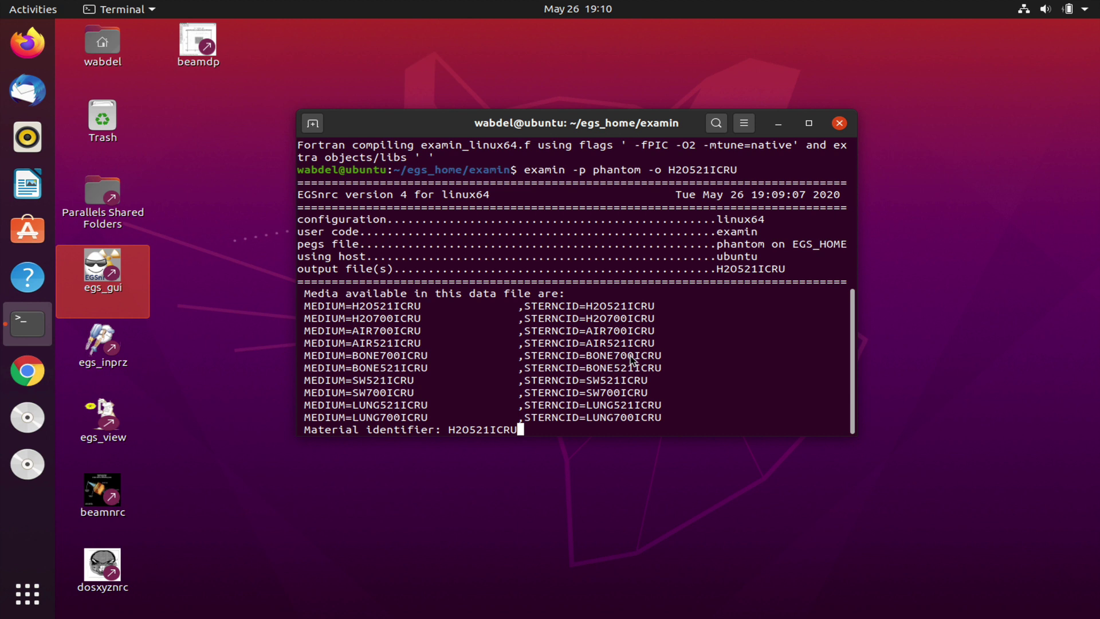
{"action": "key", "text": "Return"}
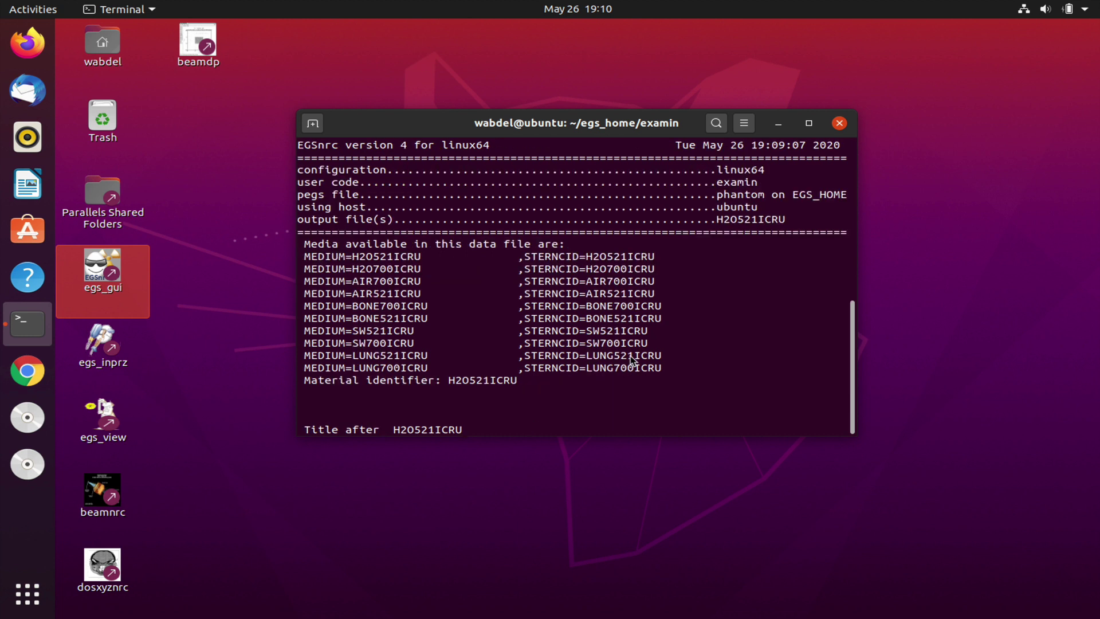
Step: Accept the title, choose both electrons and photons (0), and keep default XCOM cross sections
{"action": "key", "text": "Return"}
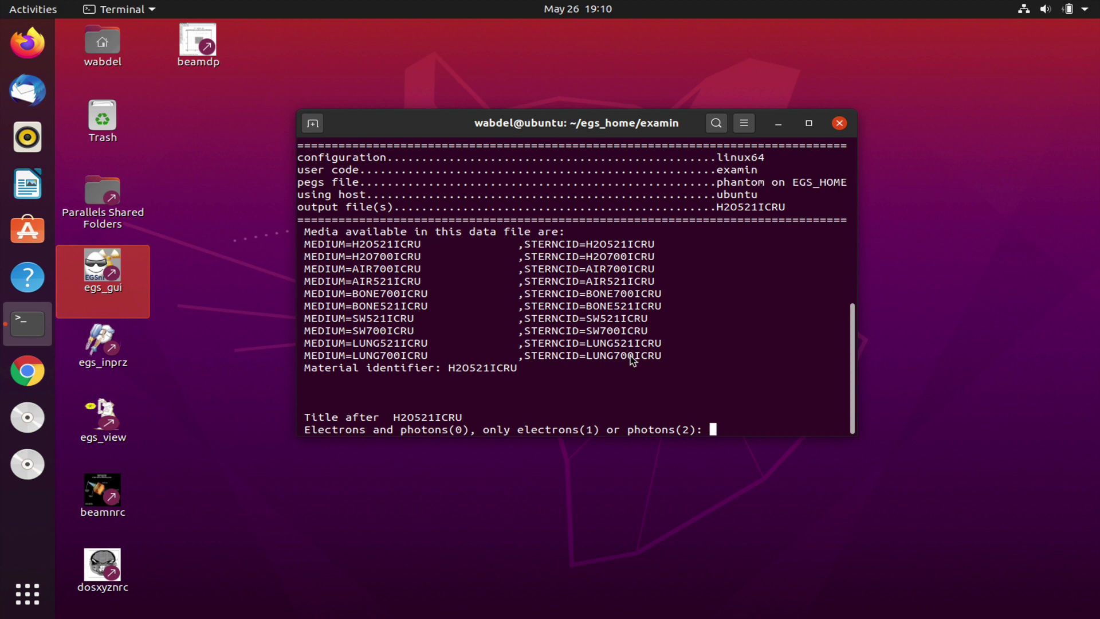
{"action": "type", "text": "0"}
{"action": "key", "text": "Return"}
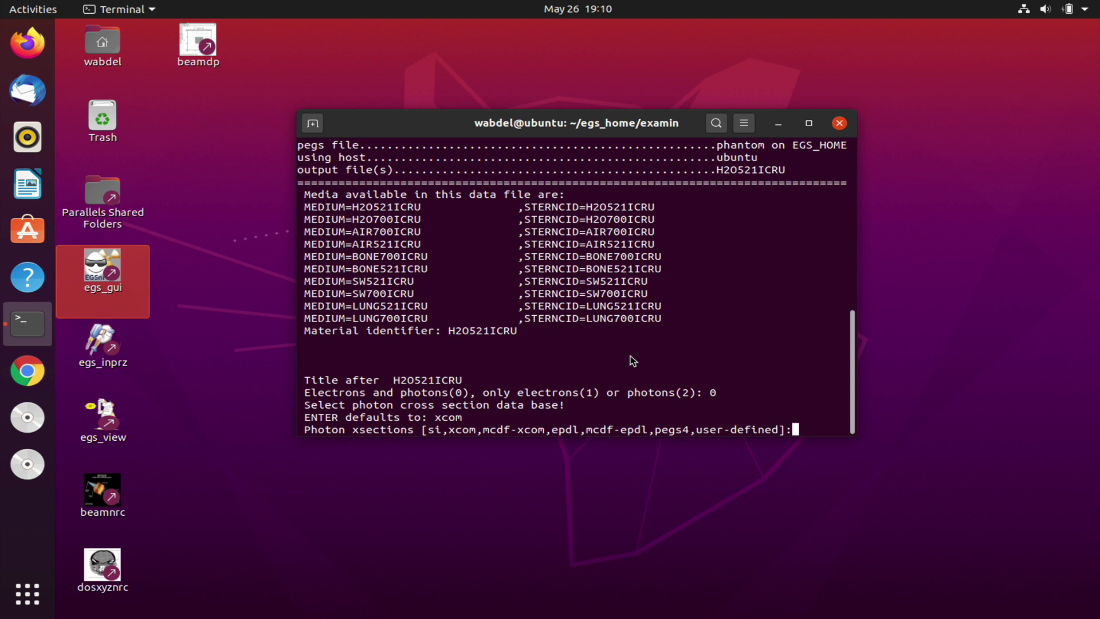
{"action": "key", "text": "Return"}
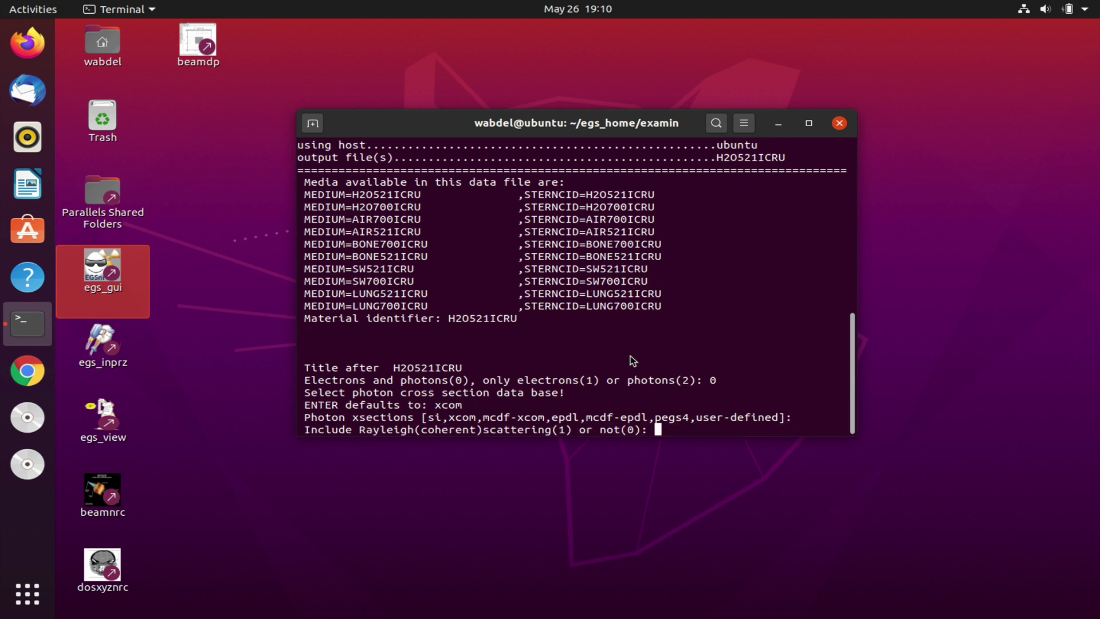
Step: Include Rayleigh scattering (1), keep Compton defaults, and print absolute components (0) as tables (0)
{"action": "type", "text": "1"}
{"action": "key", "text": "Return"}
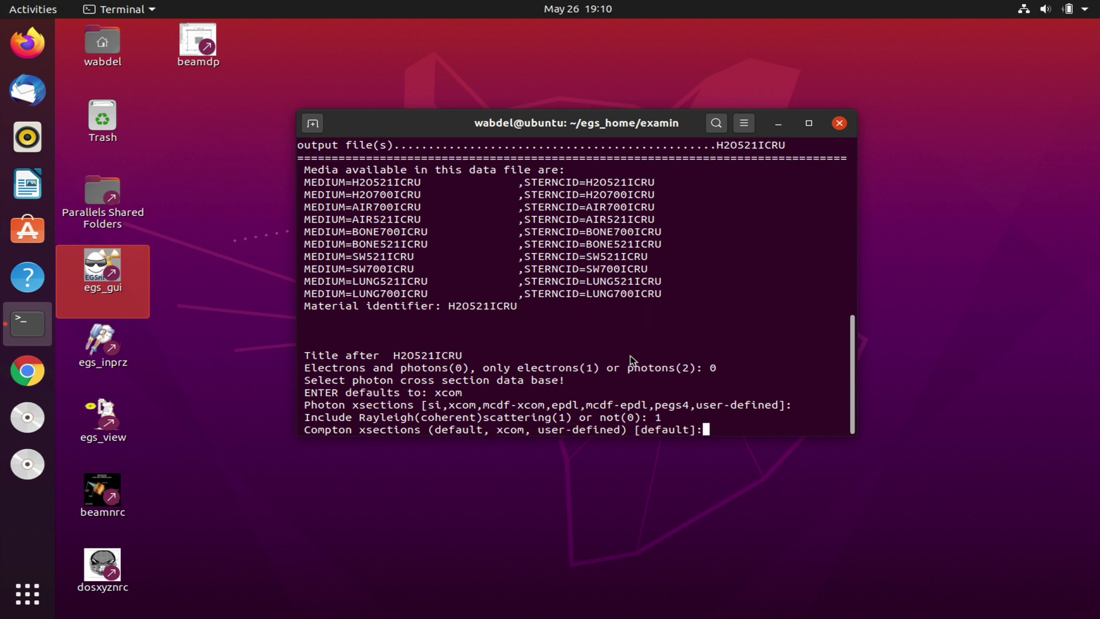
{"action": "key", "text": "Return"}
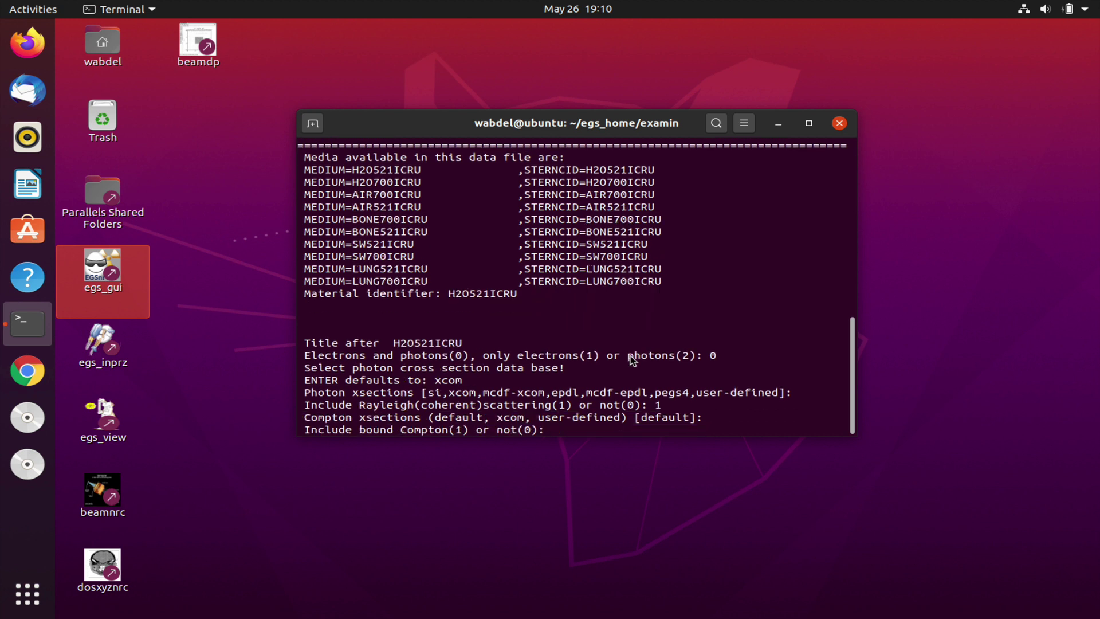
{"action": "key", "text": "Return"}
{"action": "key", "text": "Return"}
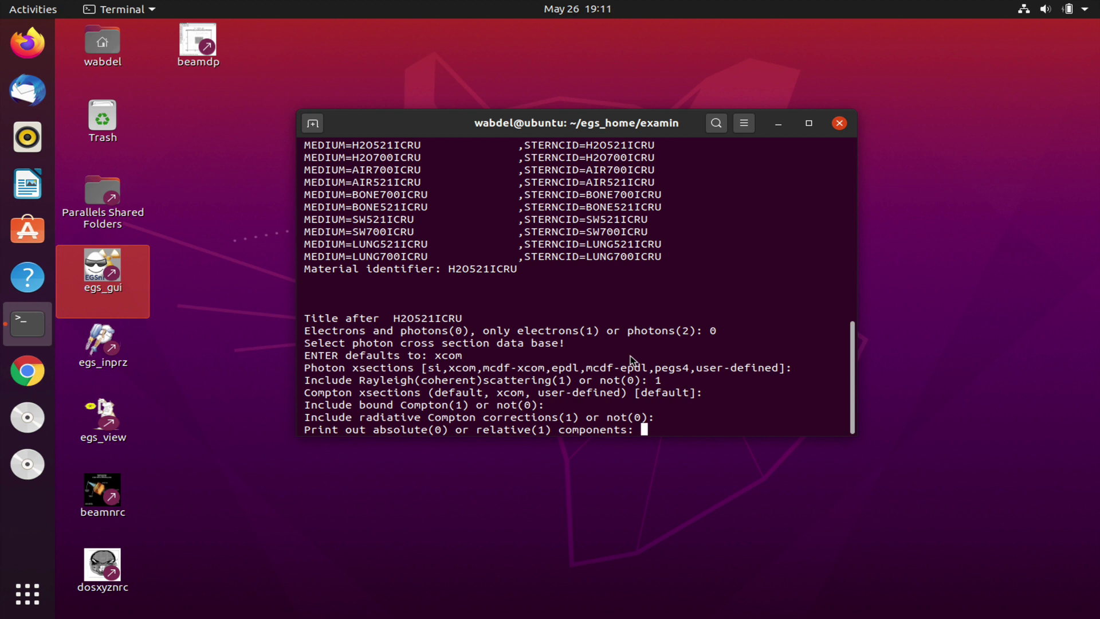
{"action": "type", "text": "0"}
{"action": "key", "text": "Return"}
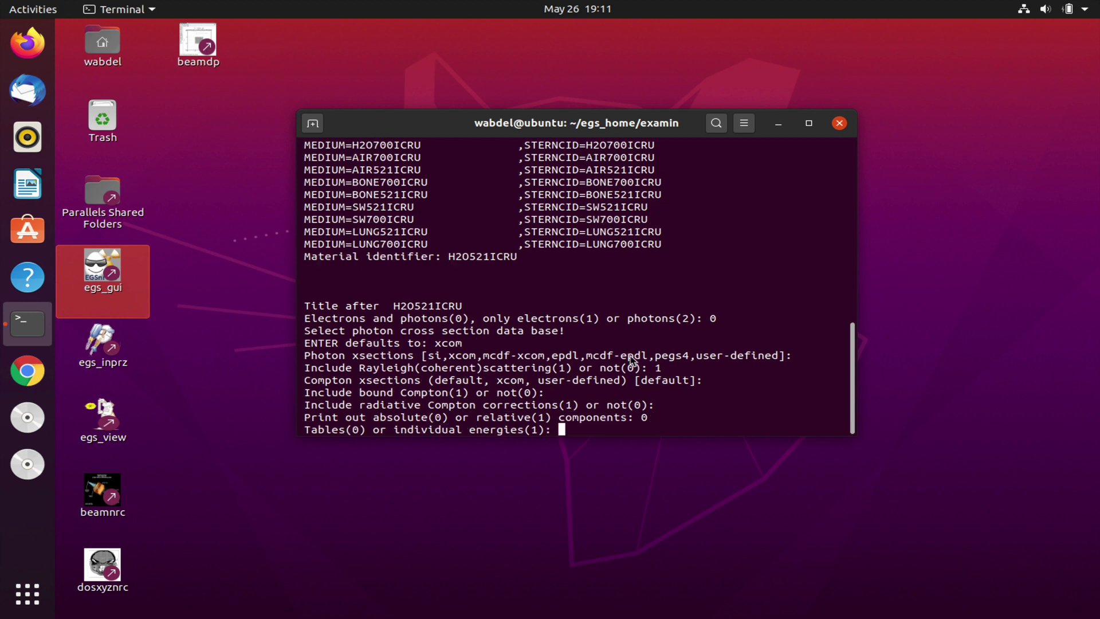
{"action": "type", "text": "0"}
{"action": "key", "text": "Return"}
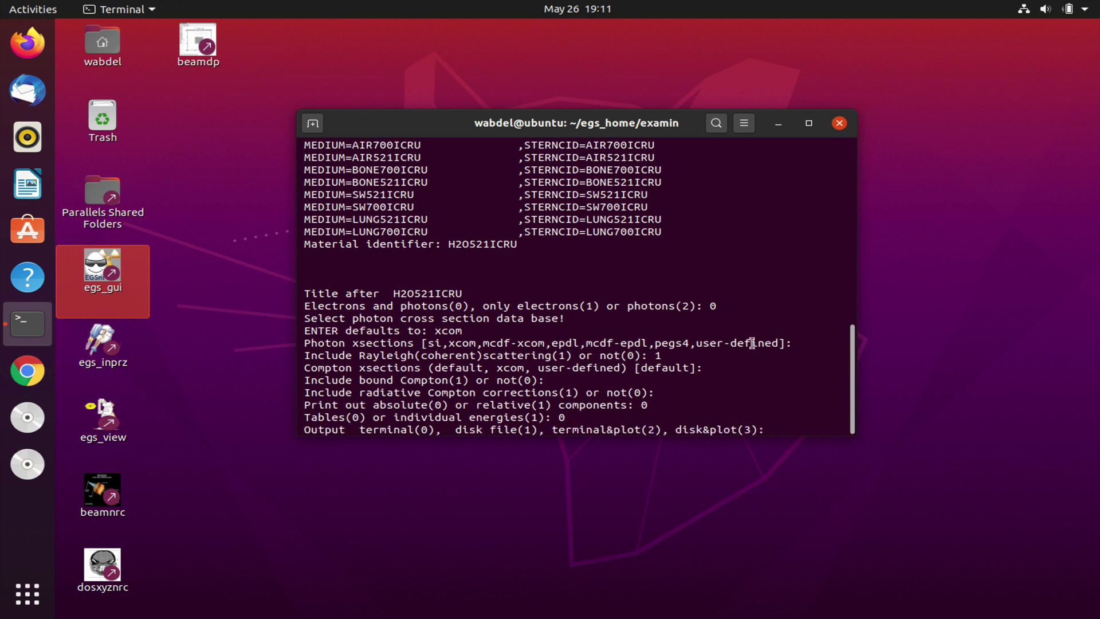
Step: Enlarge the terminal window and move it toward the top-left of the screen
{"action": "left_click_drag", "start_coordinate": [854, 437], "coordinate": [1024, 571]}
{"action": "left_click_drag", "start_coordinate": [526, 123], "coordinate": [403, 43]}
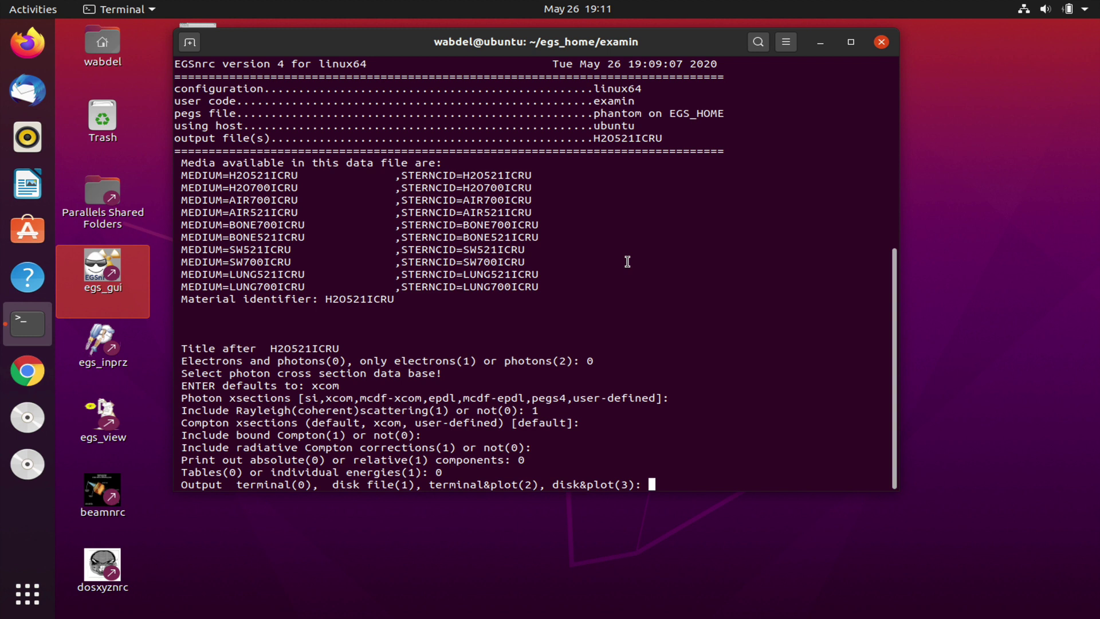
Step: Choose terminal-and-plot output (2) and scroll back to the photon table starting at 0.010 MeV
{"action": "type", "text": "2"}
{"action": "key", "text": "Return"}
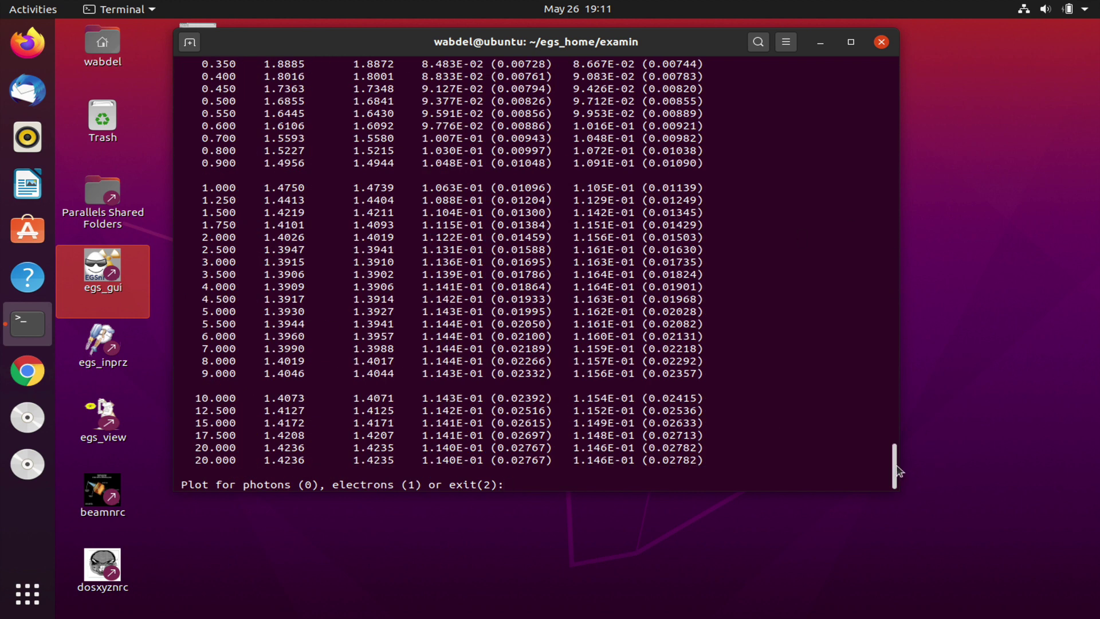
{"action": "left_click_drag", "start_coordinate": [897, 471], "coordinate": [1028, 236]}
{"action": "scroll", "coordinate": [1026, 295], "scroll_direction": "up", "scroll_amount": 2}
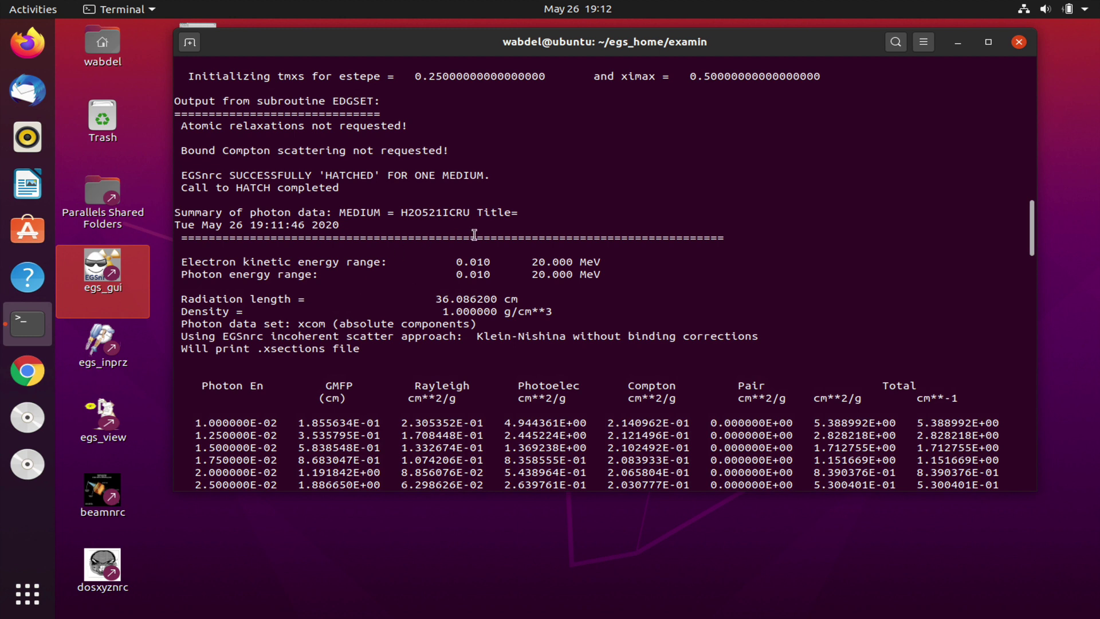
{"action": "left_click_drag", "start_coordinate": [457, 261], "coordinate": [491, 261]}
{"action": "scroll", "coordinate": [296, 250], "scroll_direction": "down", "scroll_amount": 5}
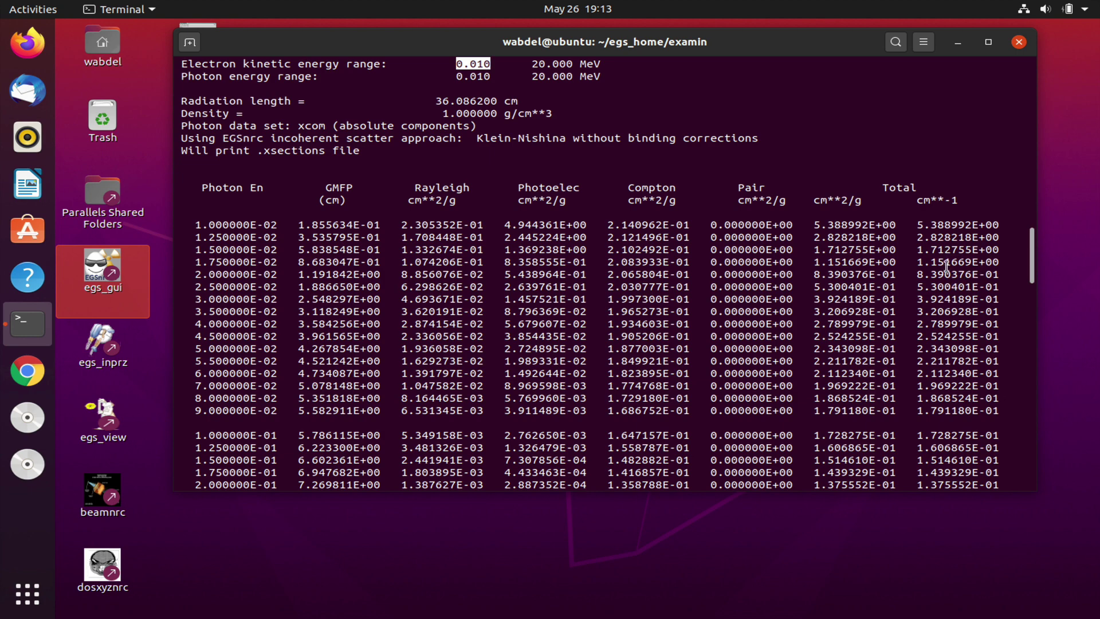
Step: Scroll through the electron tables, then request a photon (0) mean free path (1) plot
{"action": "scroll", "coordinate": [580, 244], "scroll_direction": "down", "scroll_amount": 15}
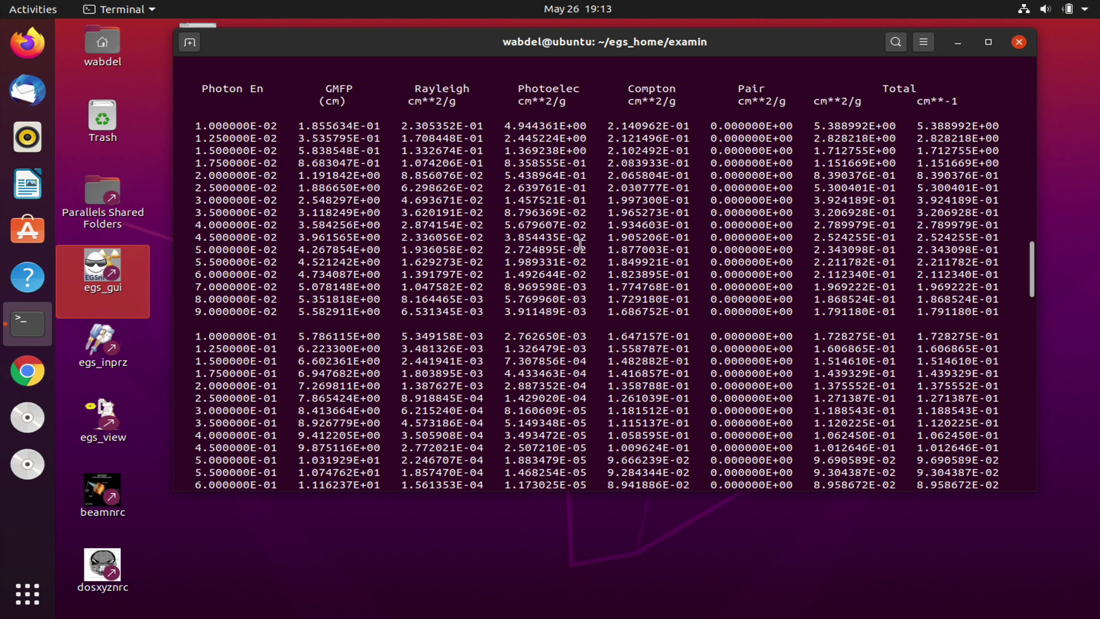
{"action": "scroll", "coordinate": [580, 245], "scroll_direction": "down", "scroll_amount": 5}
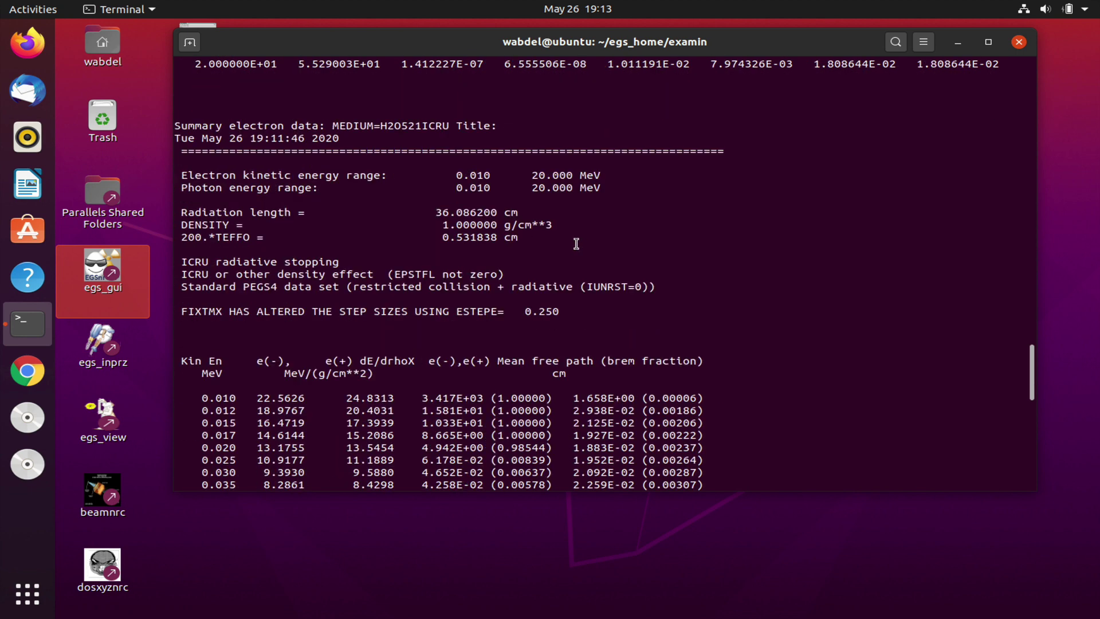
{"action": "scroll", "coordinate": [580, 217], "scroll_direction": "down", "scroll_amount": 3}
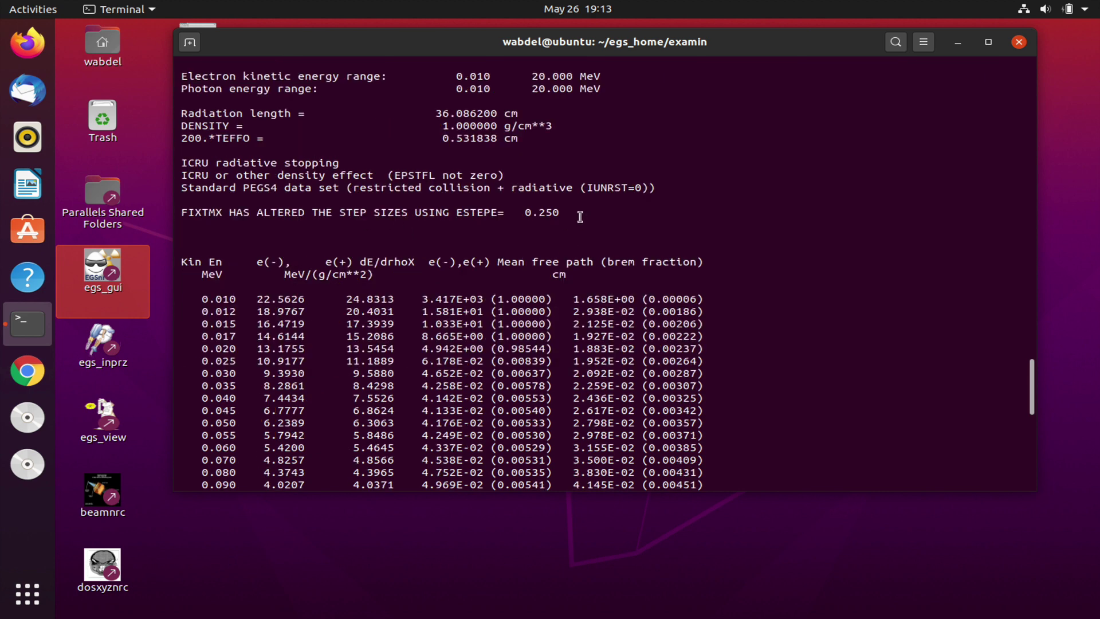
{"action": "scroll", "coordinate": [580, 216], "scroll_direction": "down", "scroll_amount": 3}
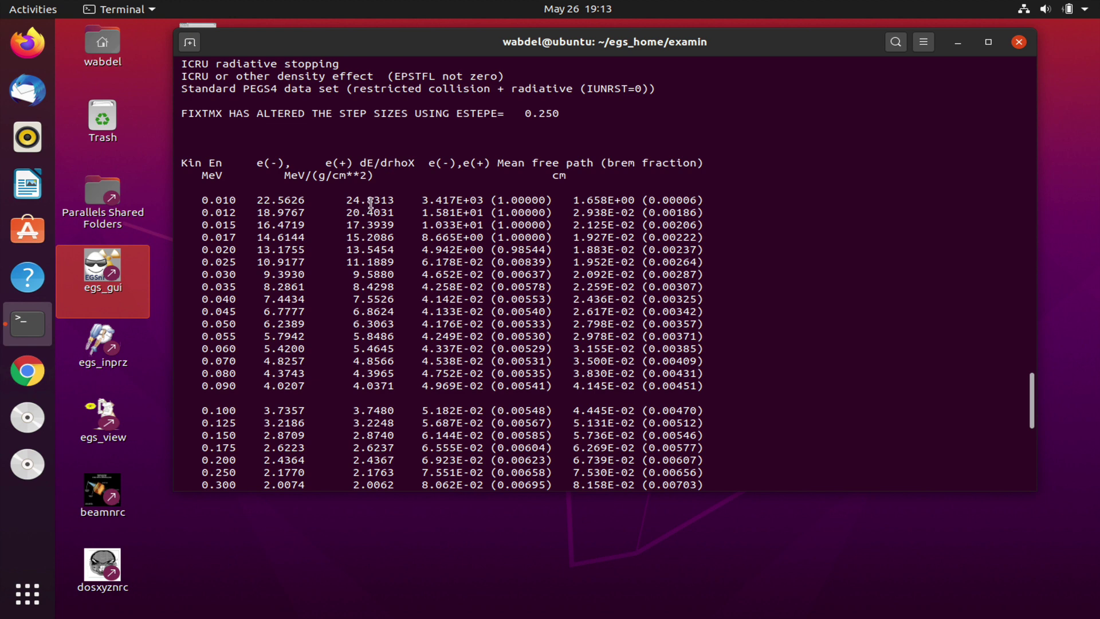
{"action": "scroll", "coordinate": [651, 224], "scroll_direction": "down", "scroll_amount": 10}
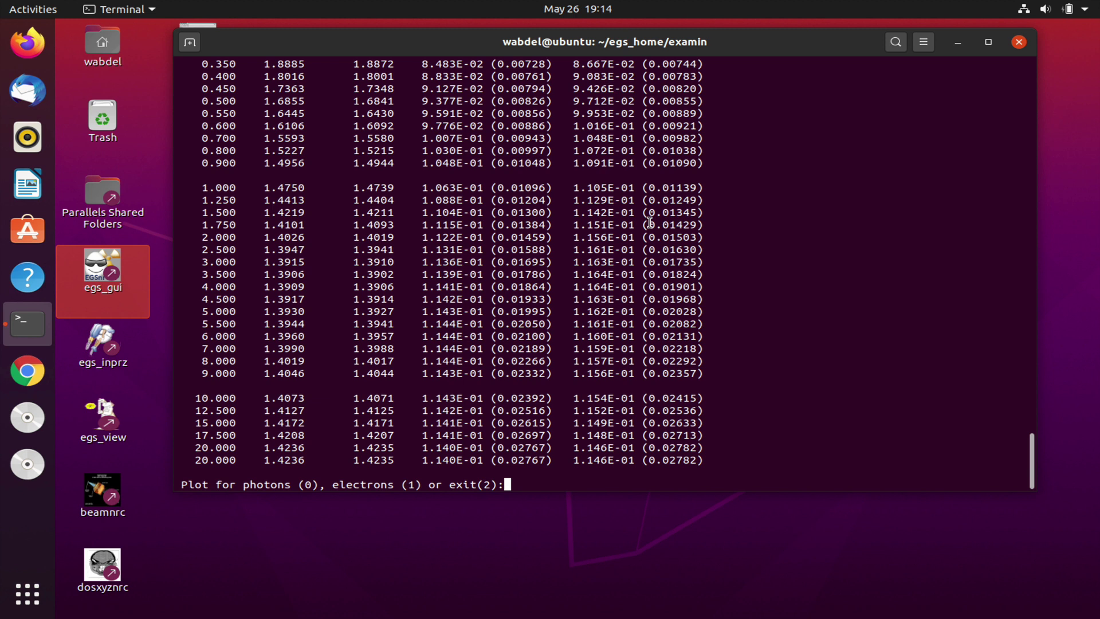
{"action": "type", "text": "0"}
{"action": "key", "text": "Return"}
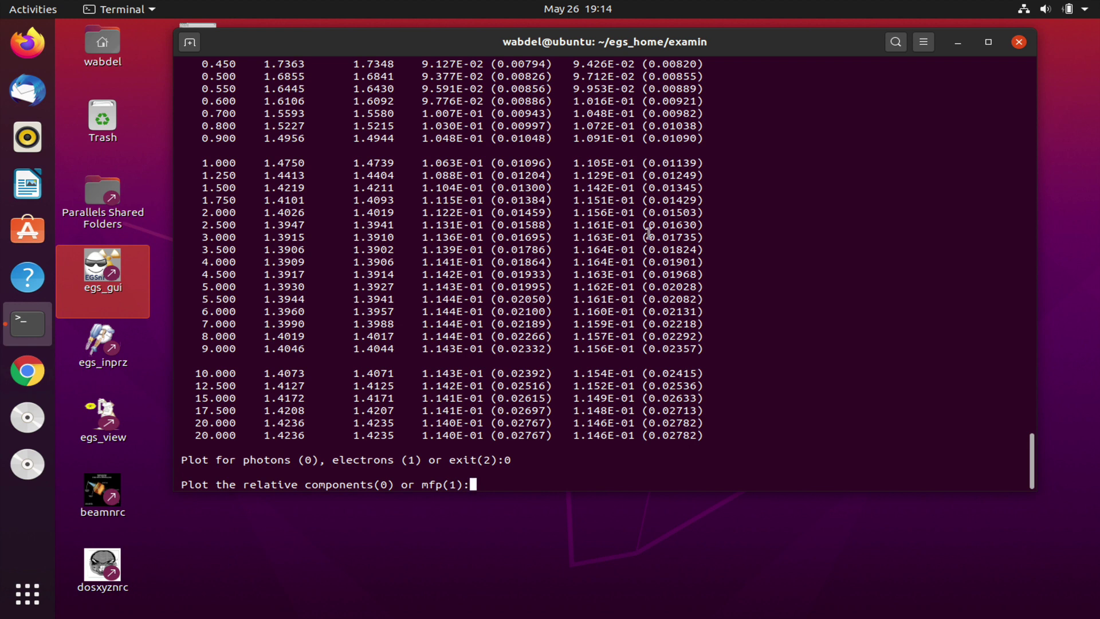
{"action": "type", "text": "1"}
{"action": "key", "text": "Return"}
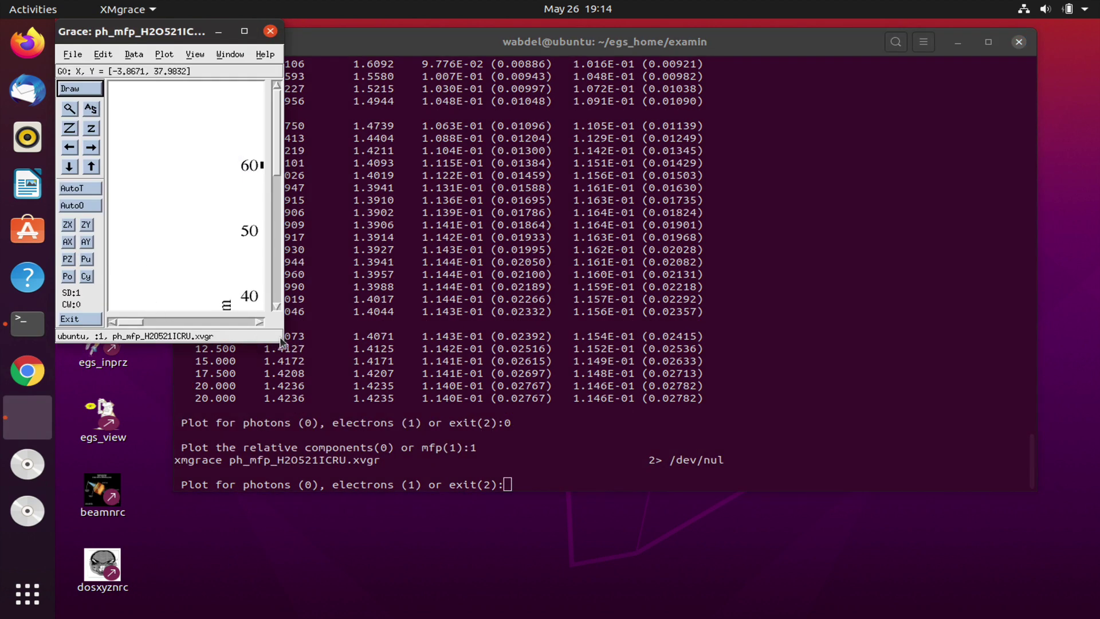
Step: Enlarge the Grace window to nearly full screen to show the whole mean-free-path curve
{"action": "left_click_drag", "start_coordinate": [282, 343], "coordinate": [969, 576]}
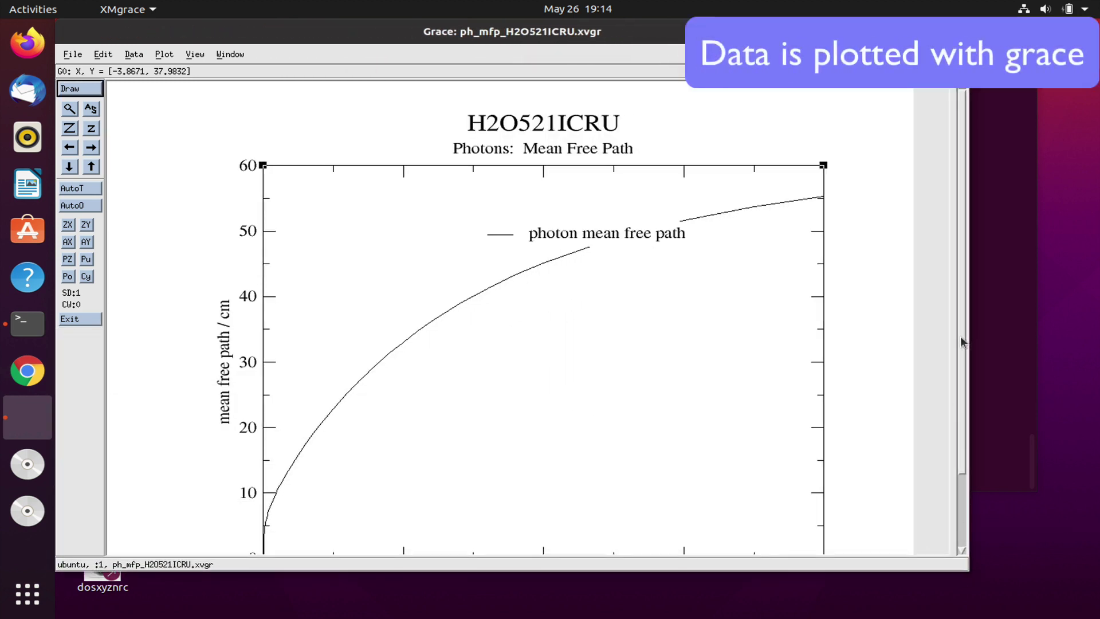
{"action": "left_click_drag", "start_coordinate": [961, 334], "coordinate": [951, 411]}
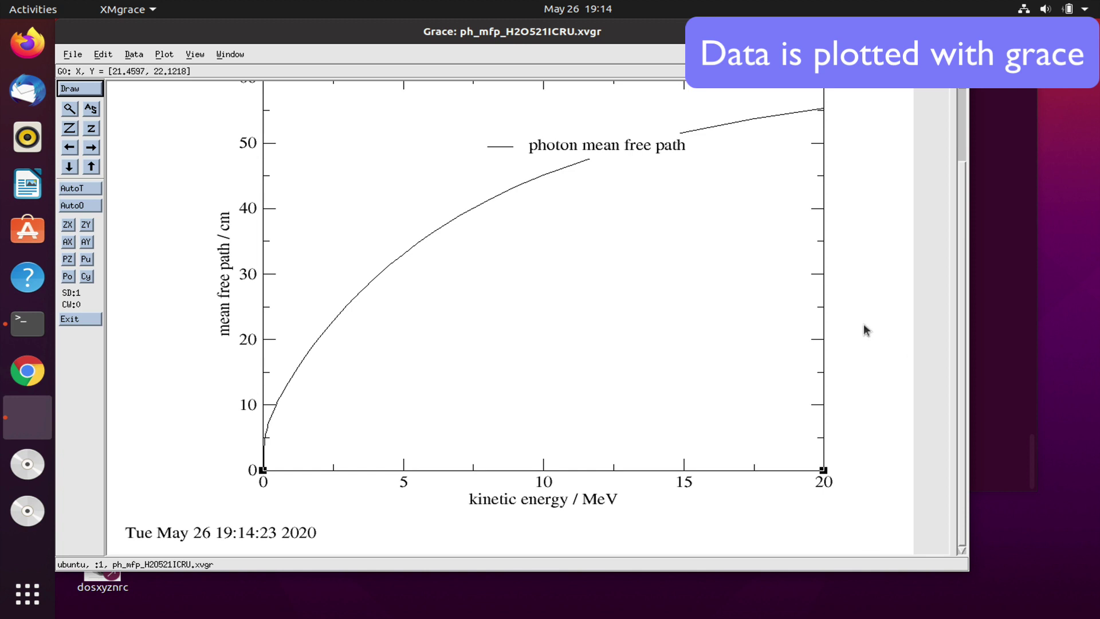